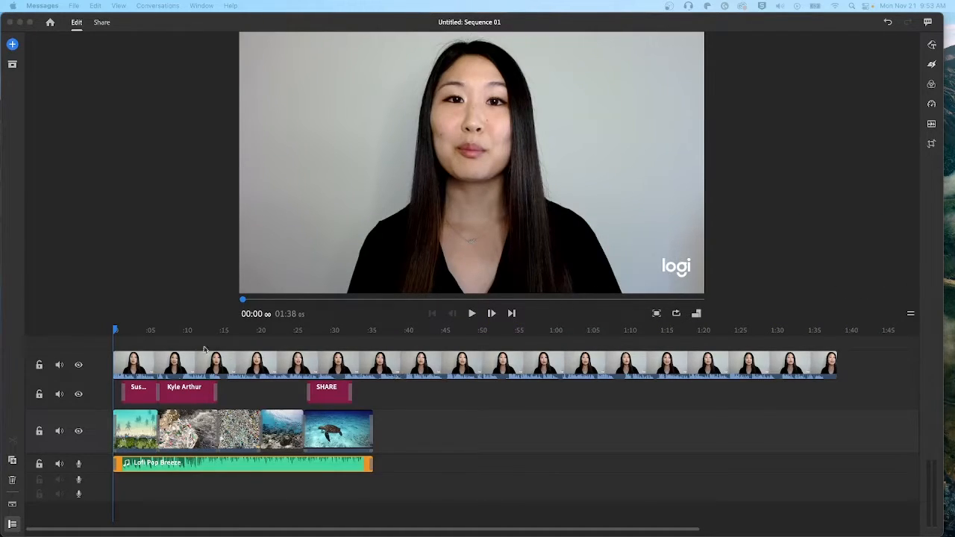
- Delete the talking-head video clip from the uppermost track of the timeline
left_click(151, 370)
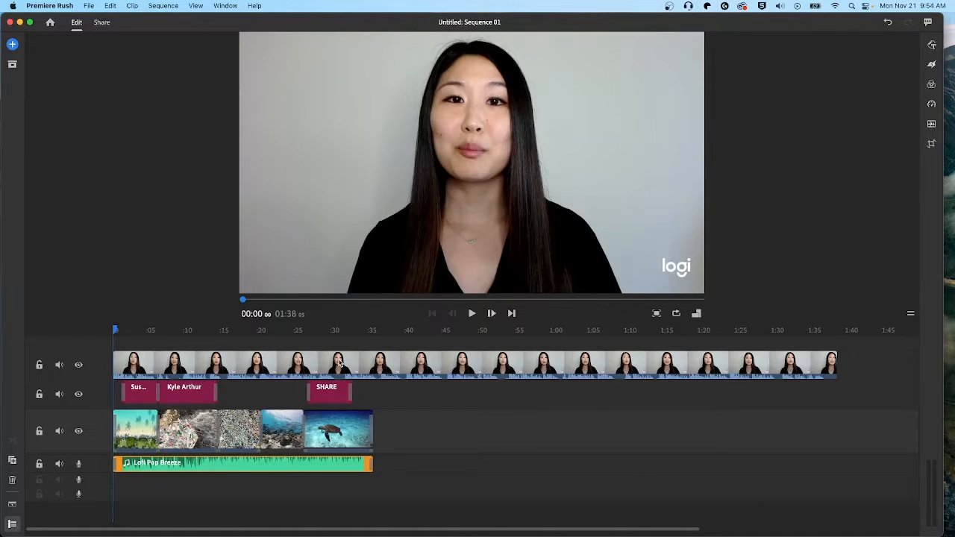
left_click(339, 363)
left_click(373, 367)
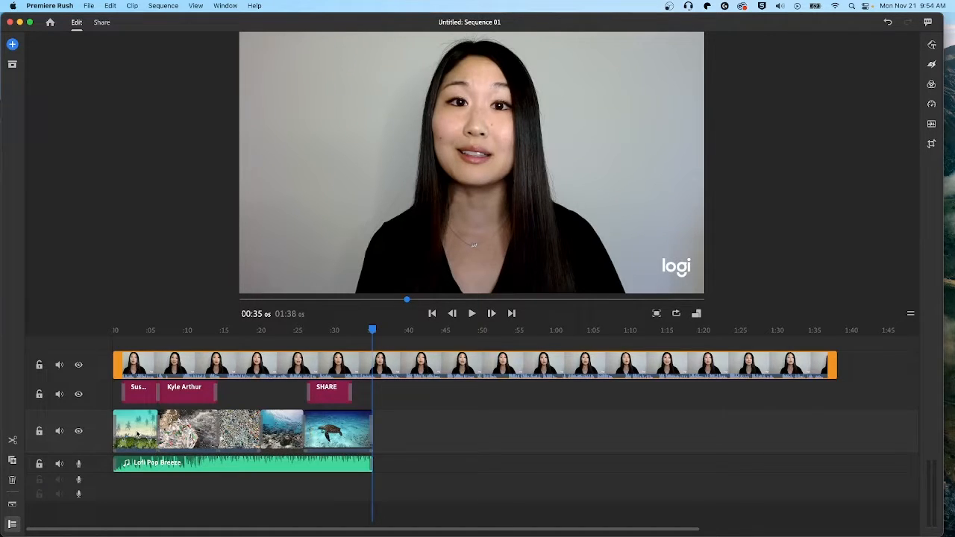
left_click(293, 371)
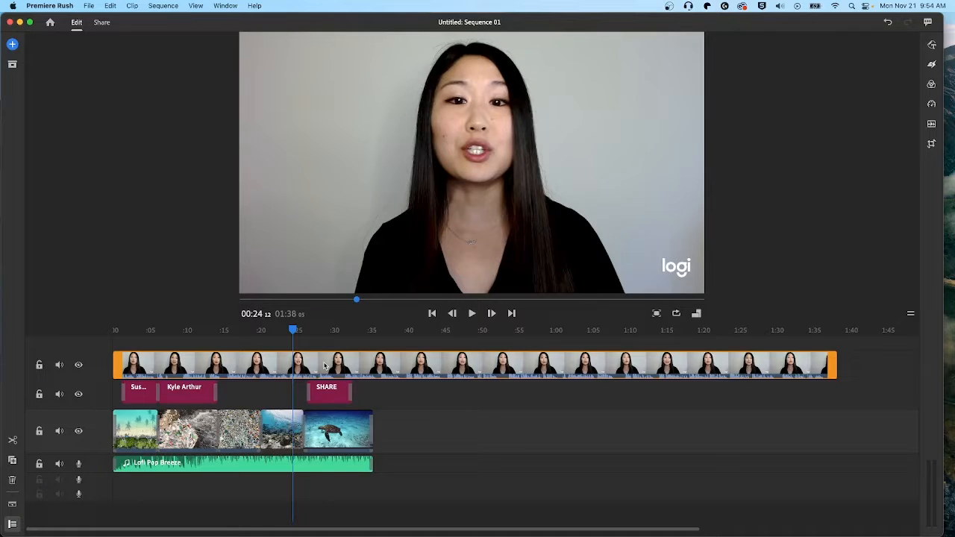
key("Delete")
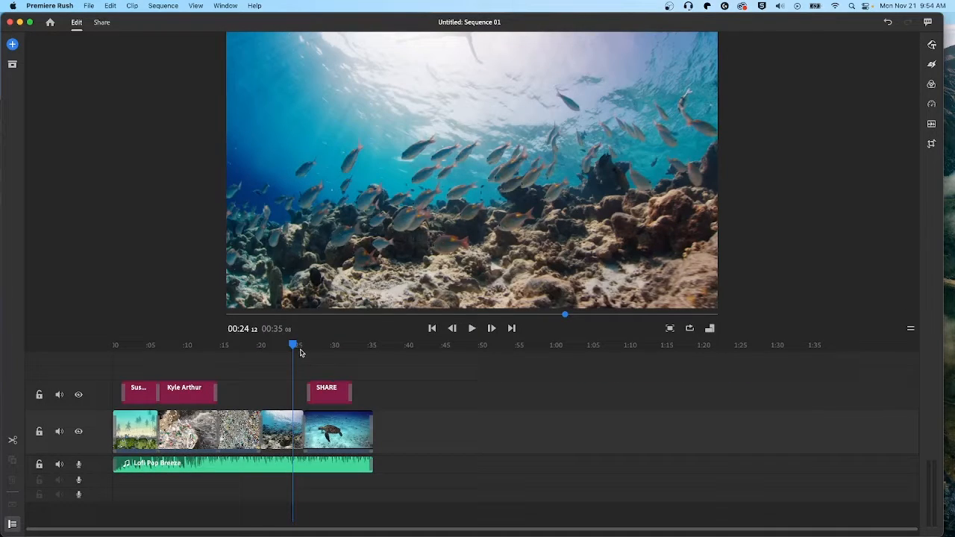
- Collapse the track controls and inspect the beach clip and the name title over the plastic waste clip
left_click_drag(293, 347, 122, 345)
left_click(126, 430)
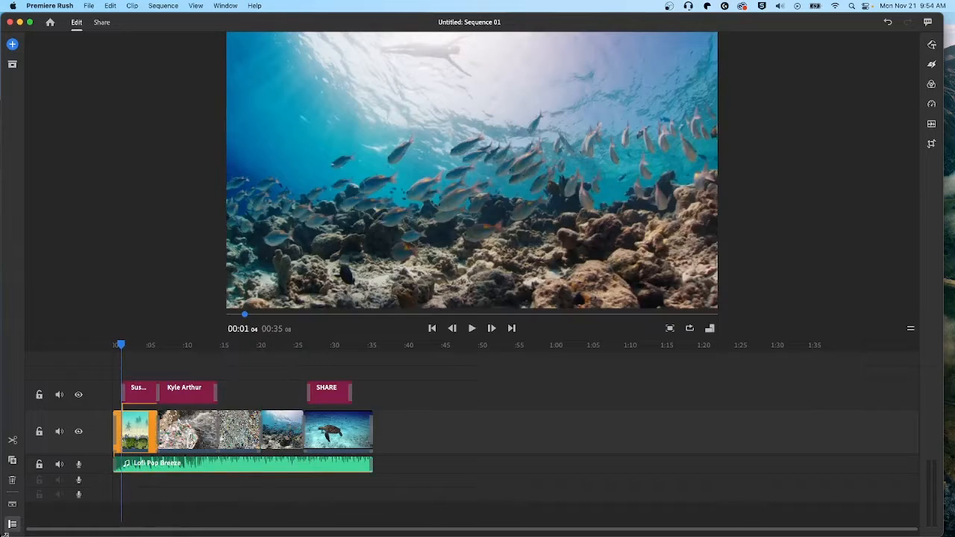
left_click(12, 525)
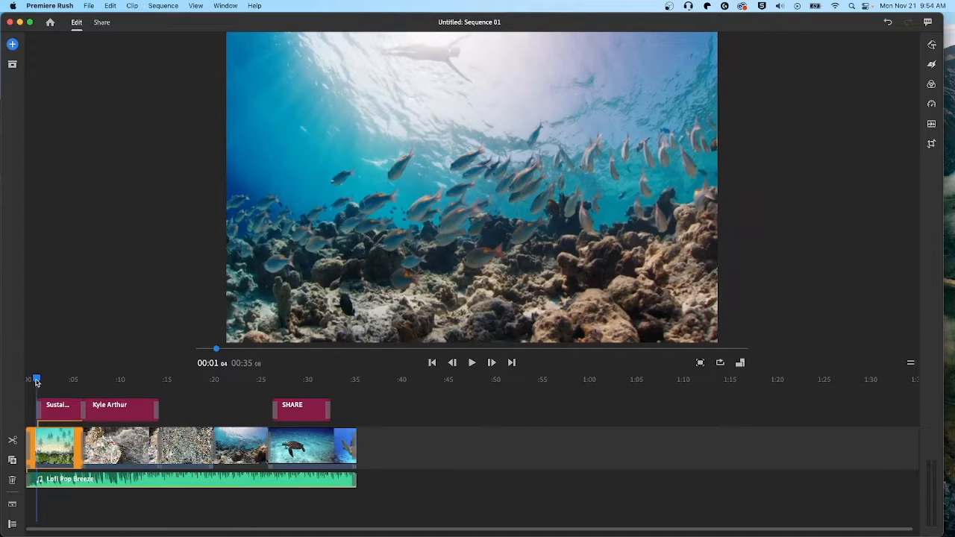
left_click_drag(36, 381, 30, 381)
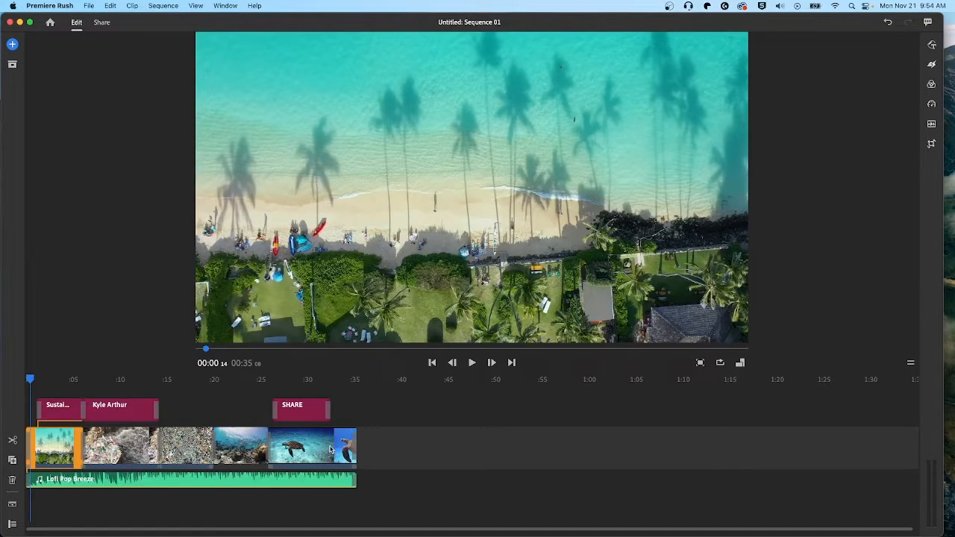
left_click(71, 418)
left_click(121, 413)
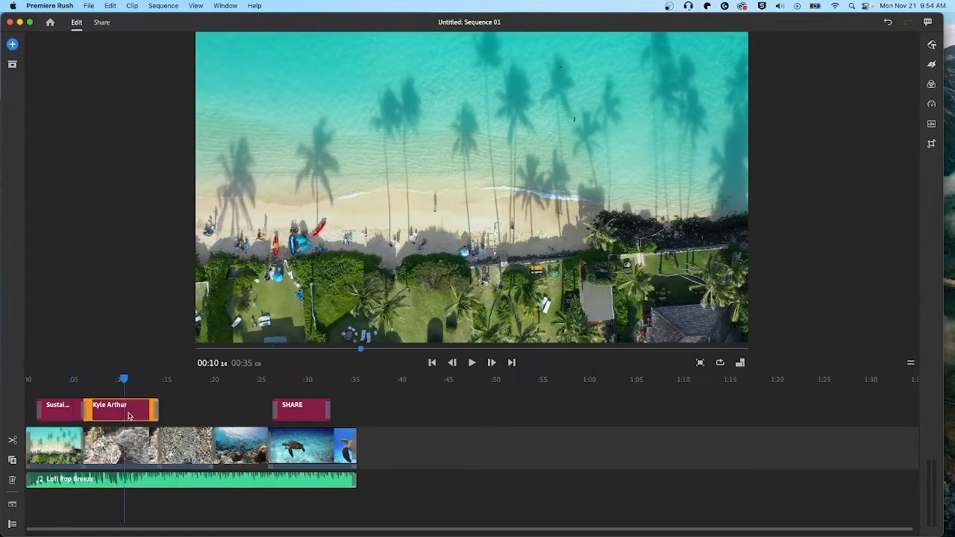
left_click_drag(124, 382, 121, 380)
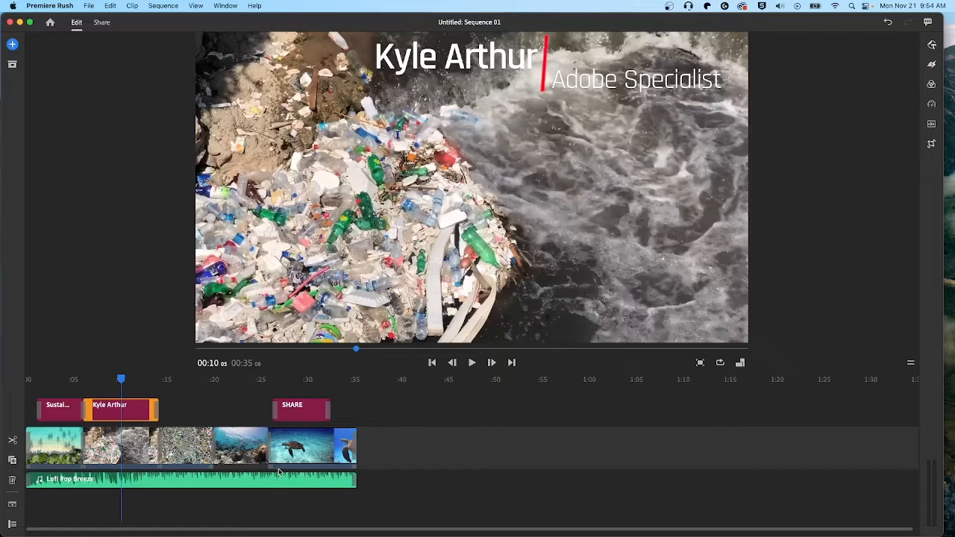
- Play the sequence from its start through the titles to about 15 seconds
left_click_drag(121, 381, 25, 393)
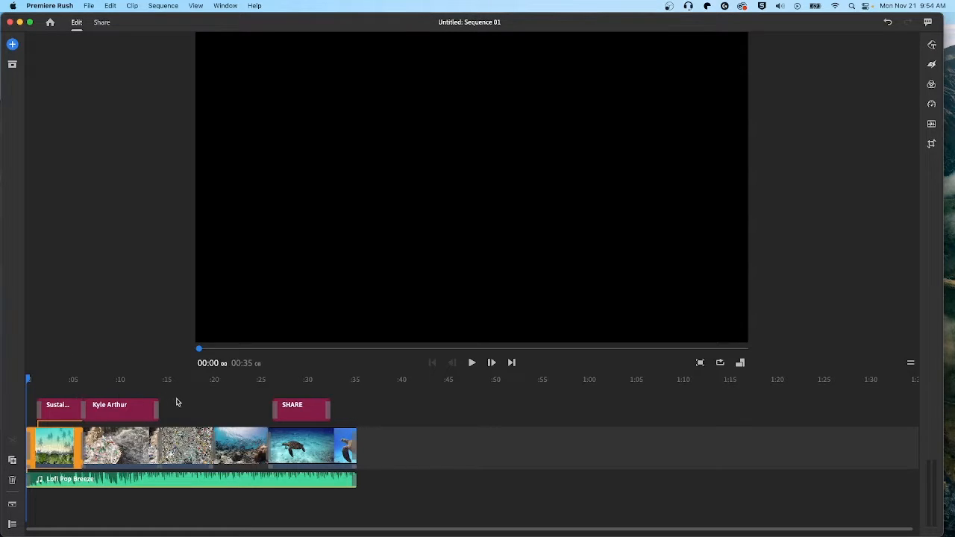
key("space")
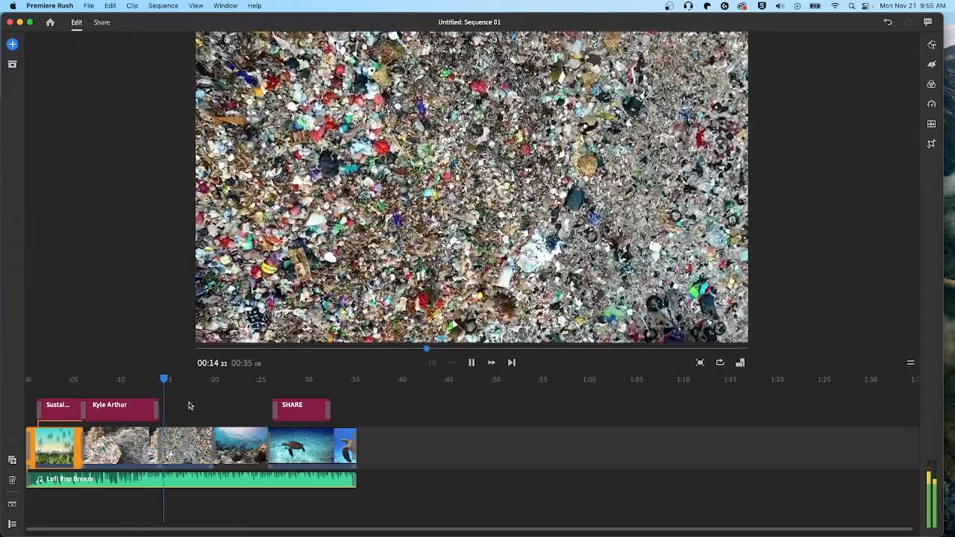
key("space")
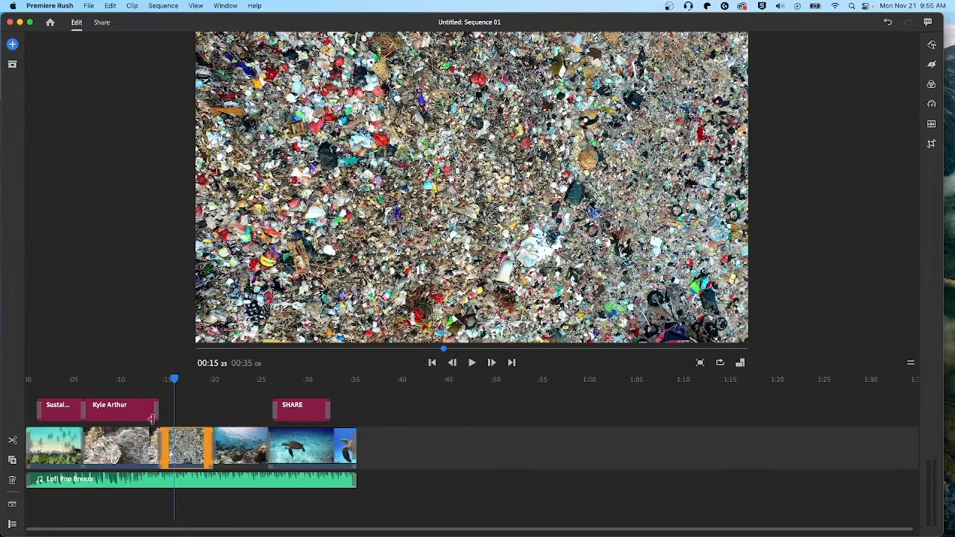
- Add a voiceover track and move the Lofi Pop Breeze music down to the second audio track
left_click(12, 45)
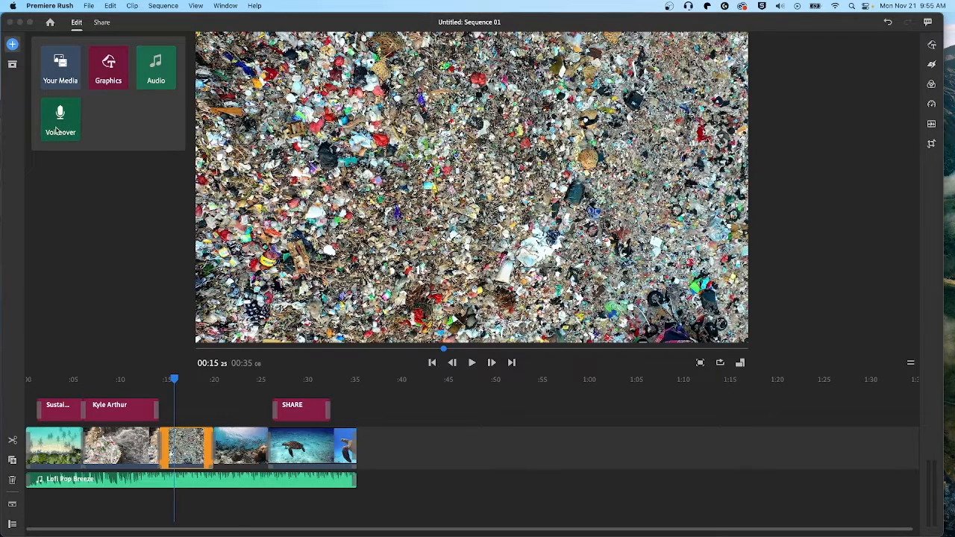
left_click(56, 131)
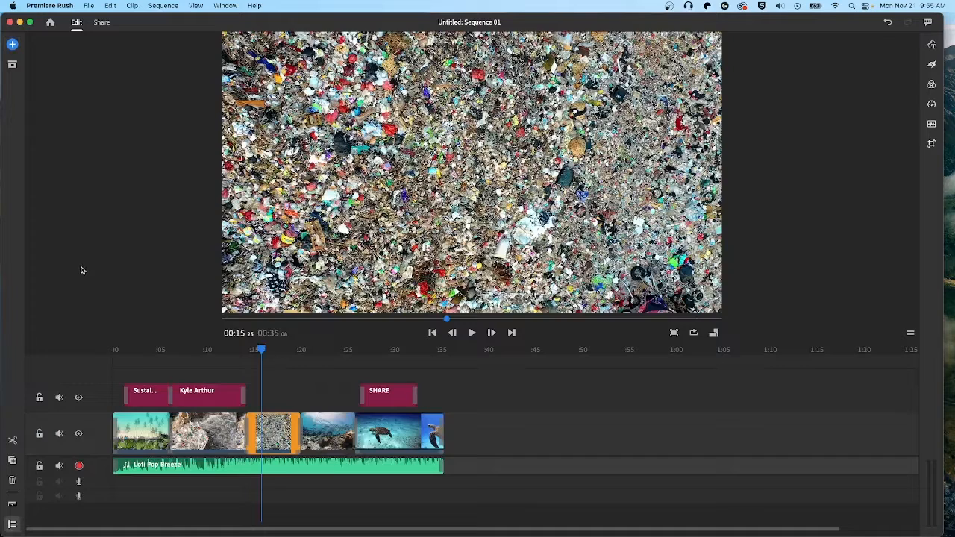
left_click(12, 526)
left_click_drag(220, 474, 220, 479)
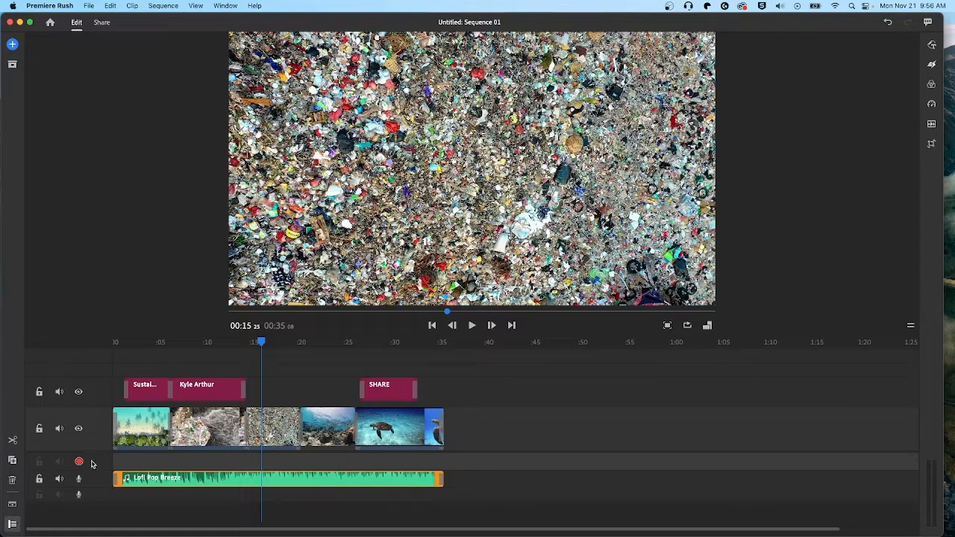
- Show the track controls and enable voiceover recording on the empty audio track above the music
left_click(12, 44)
left_click(12, 46)
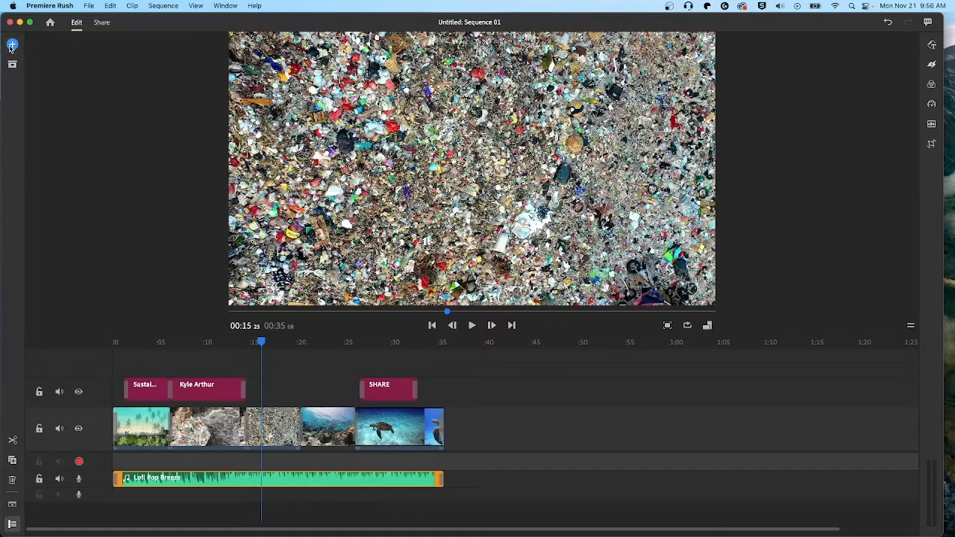
left_click(12, 524)
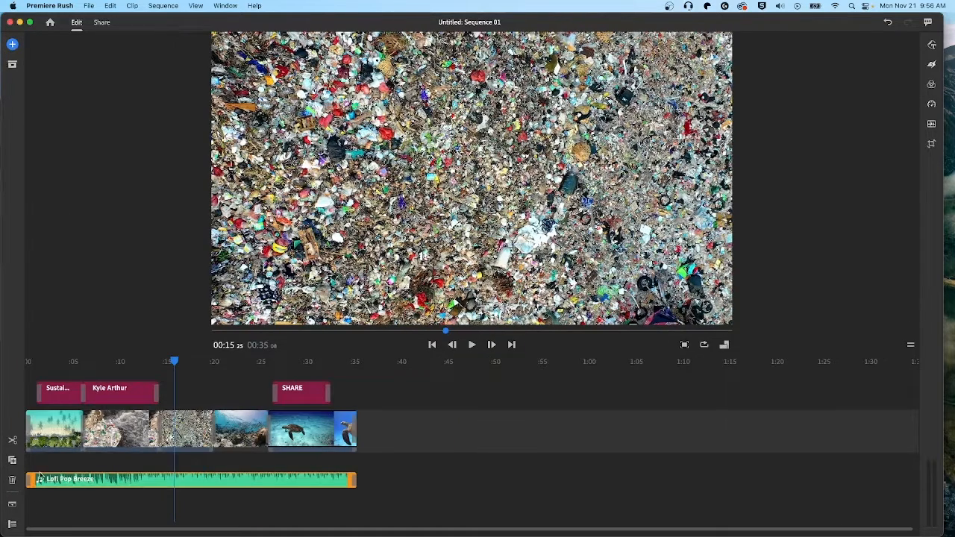
left_click(12, 525)
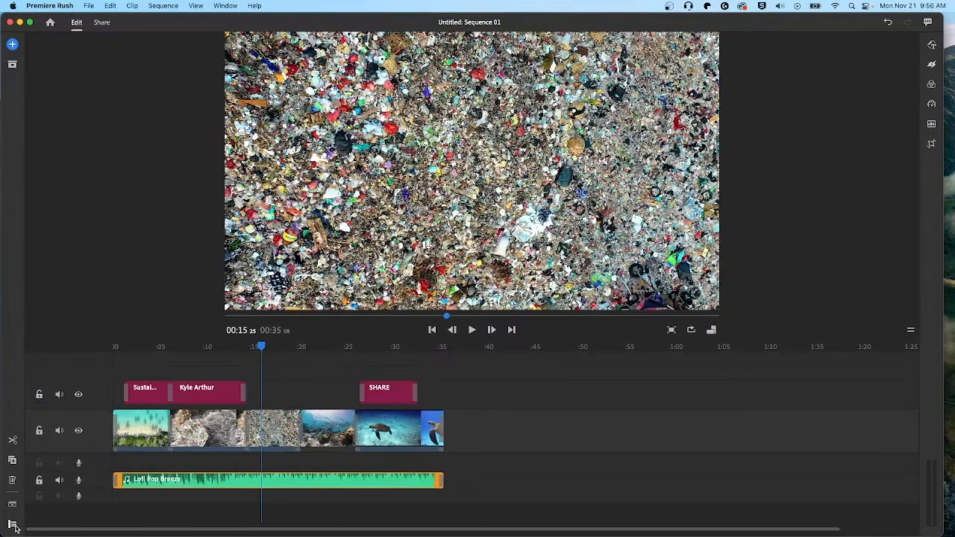
left_click(79, 464)
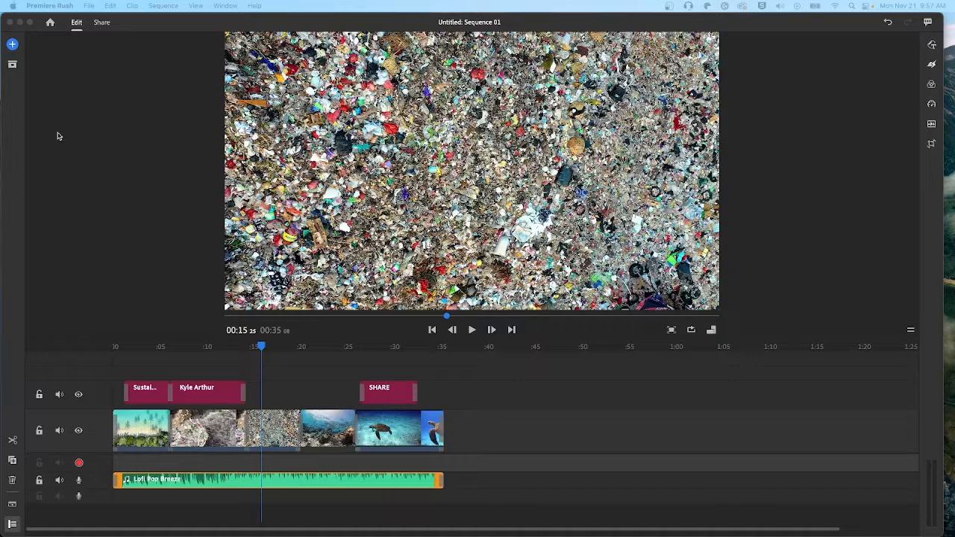
- Check the audio input devices in the preferences and keep Yeti Nano as the input
left_click(56, 9)
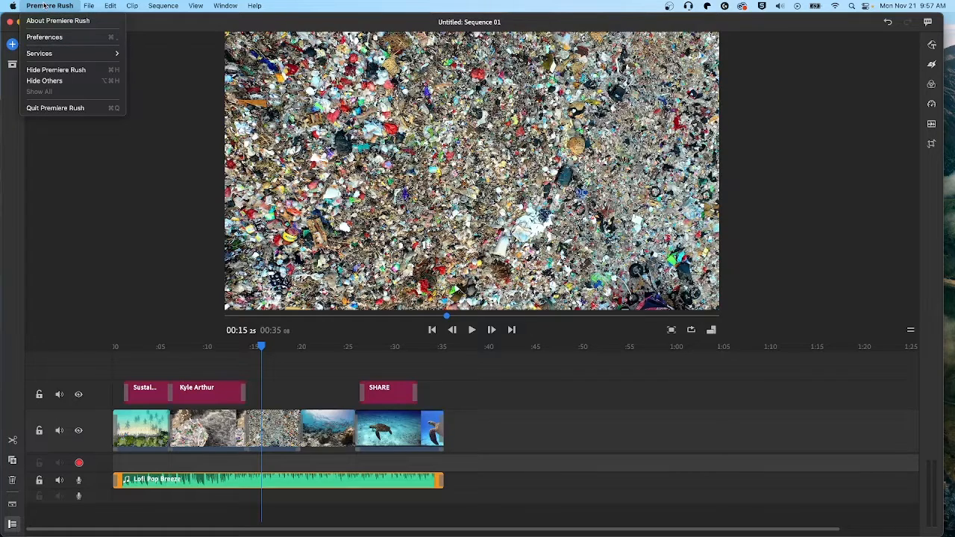
left_click(46, 37)
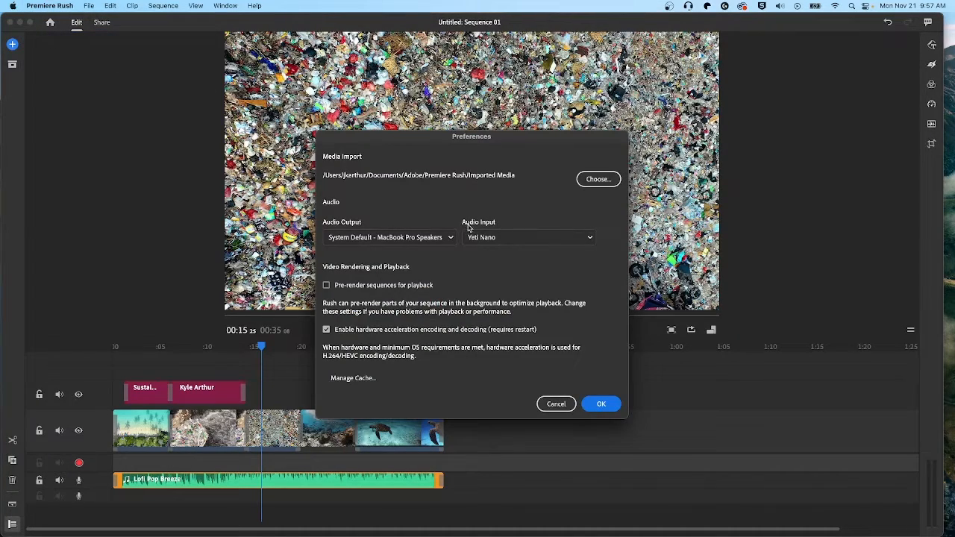
left_click(491, 237)
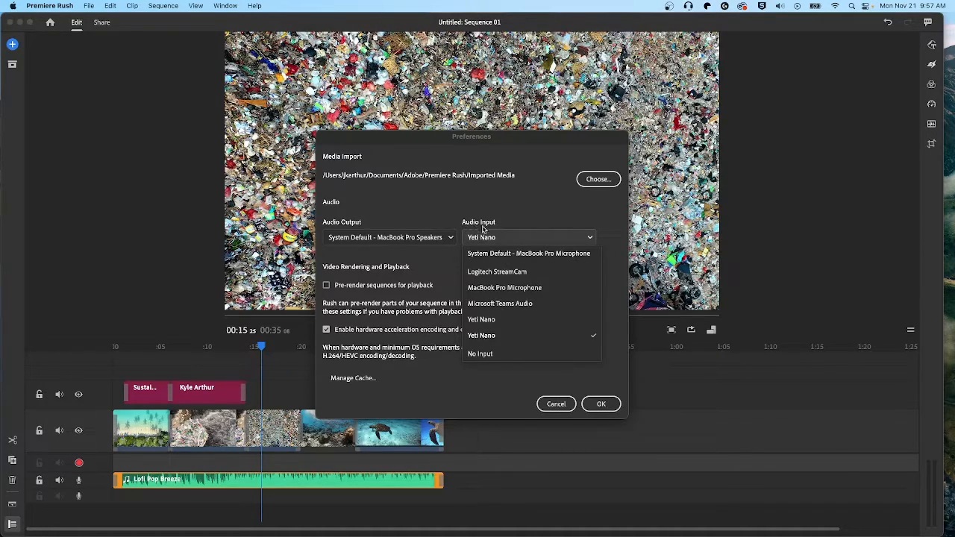
left_click(601, 403)
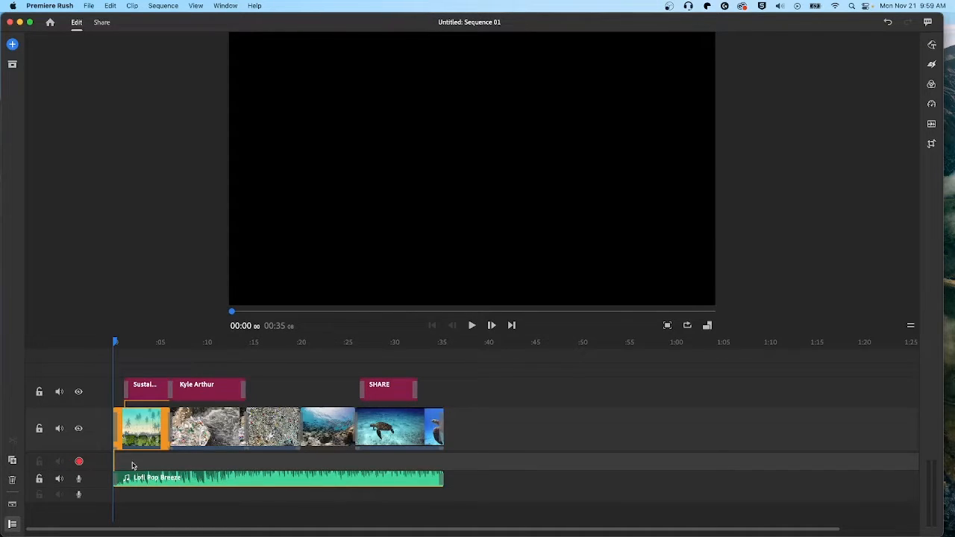
- Mute the music and main video tracks and record a voiceover of about 29 seconds from the sequence start
left_click(59, 479)
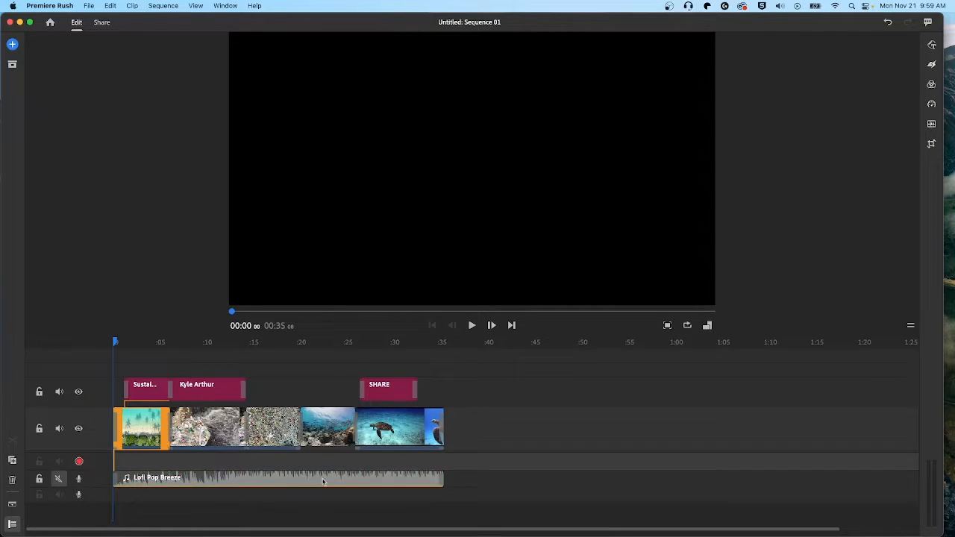
left_click(59, 428)
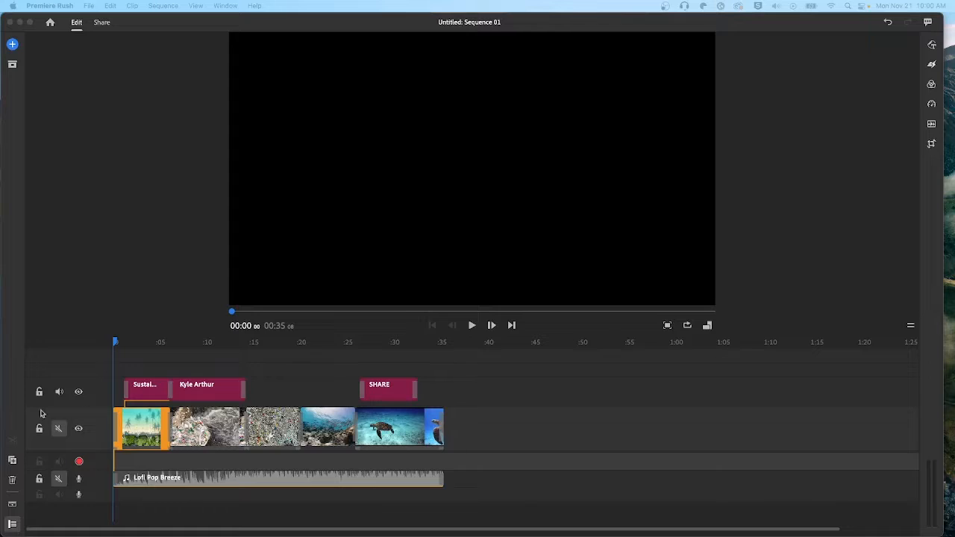
left_click(78, 463)
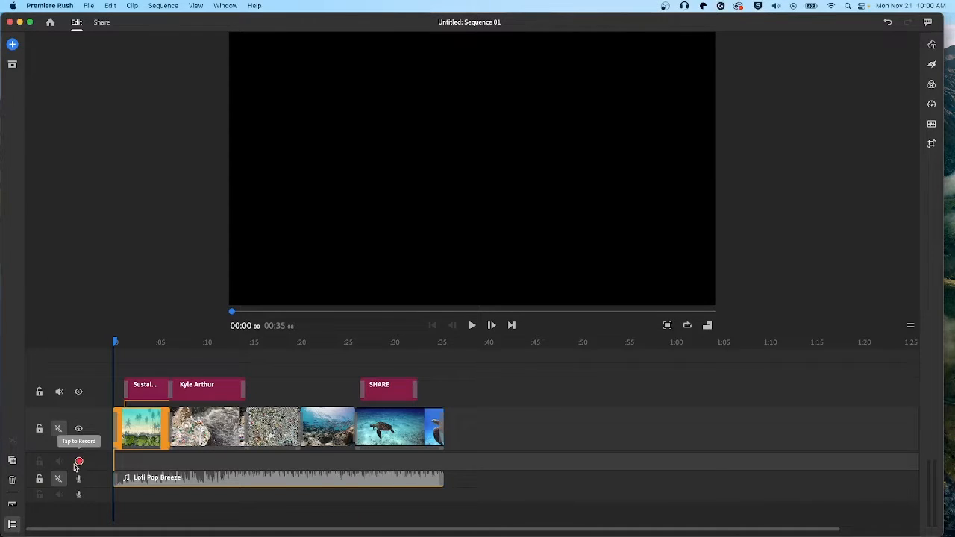
left_click(80, 463)
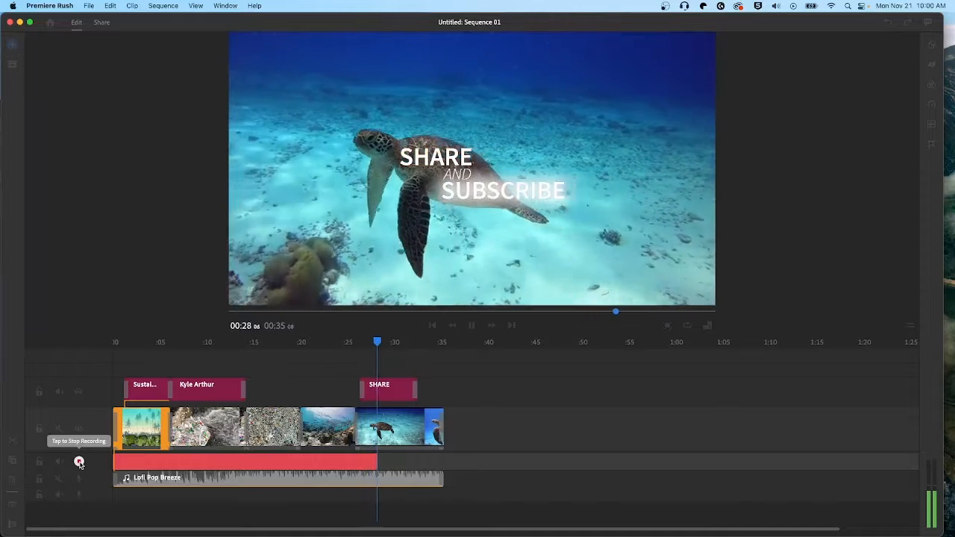
left_click(79, 463)
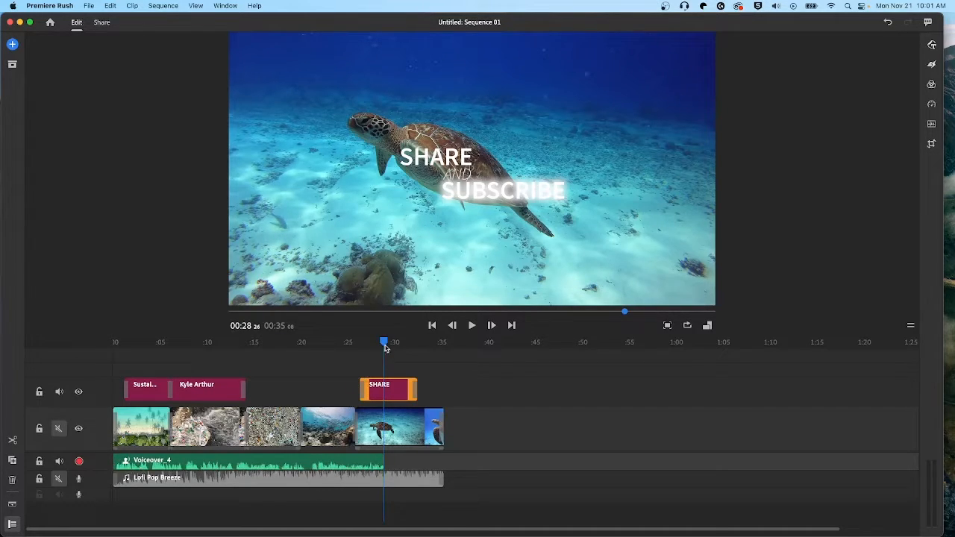
- Play back the recorded voiceover from the sequence start to about 6 seconds
left_click_drag(385, 348, 114, 363)
left_click(118, 408)
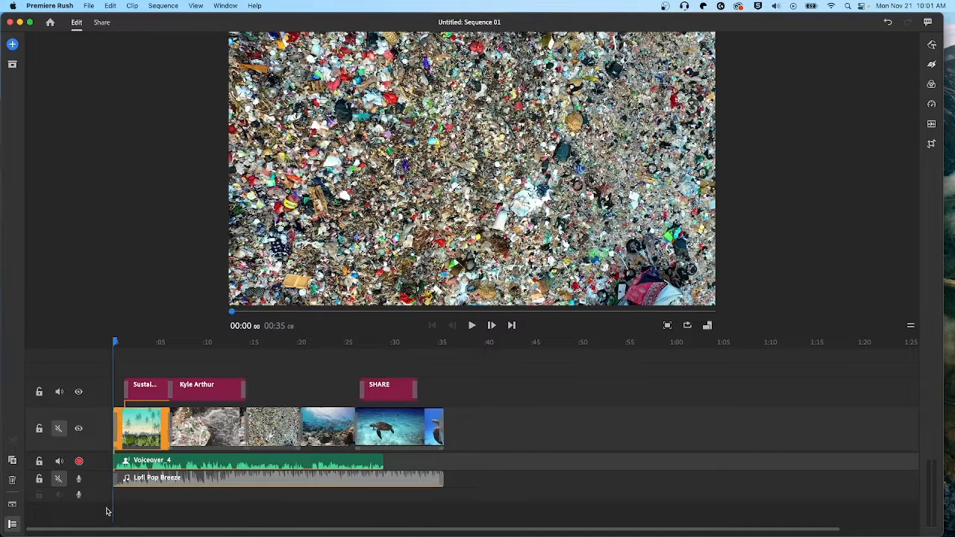
key("space")
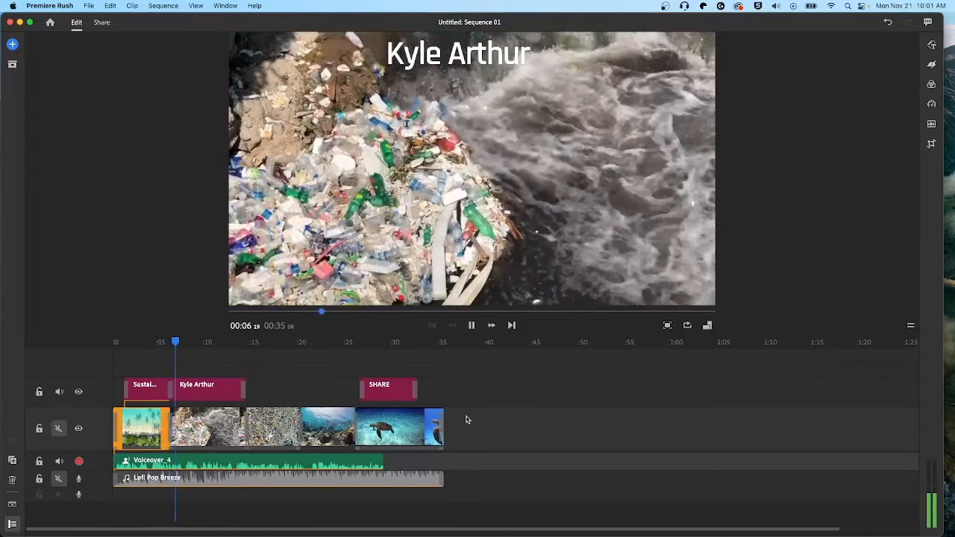
key("space")
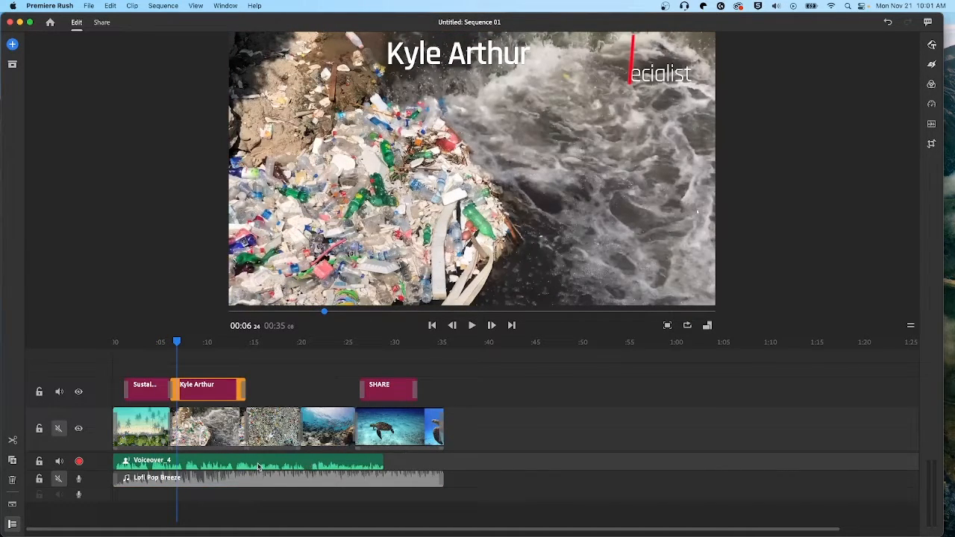
- Split the voiceover clip at 00:03 29 and select its opening piece
left_click(254, 466)
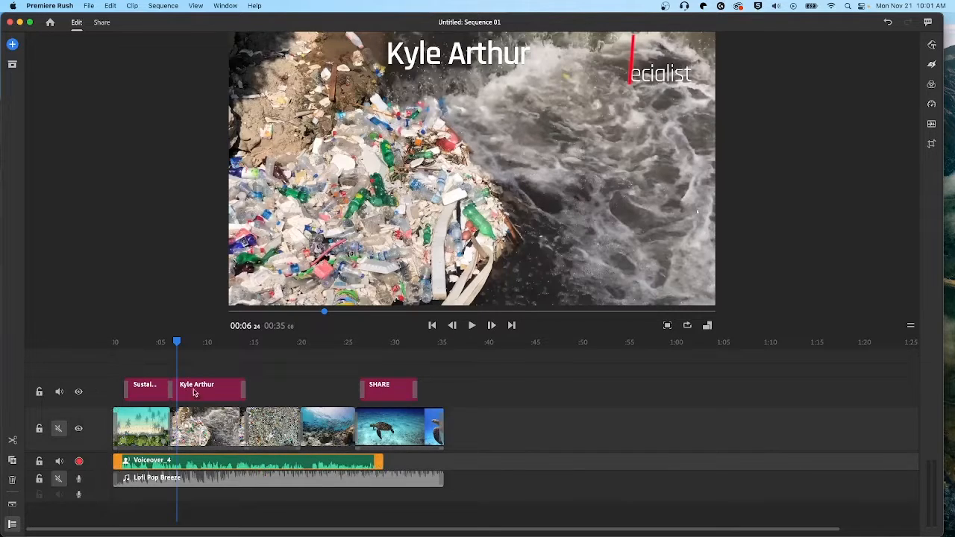
left_click_drag(179, 342, 153, 347)
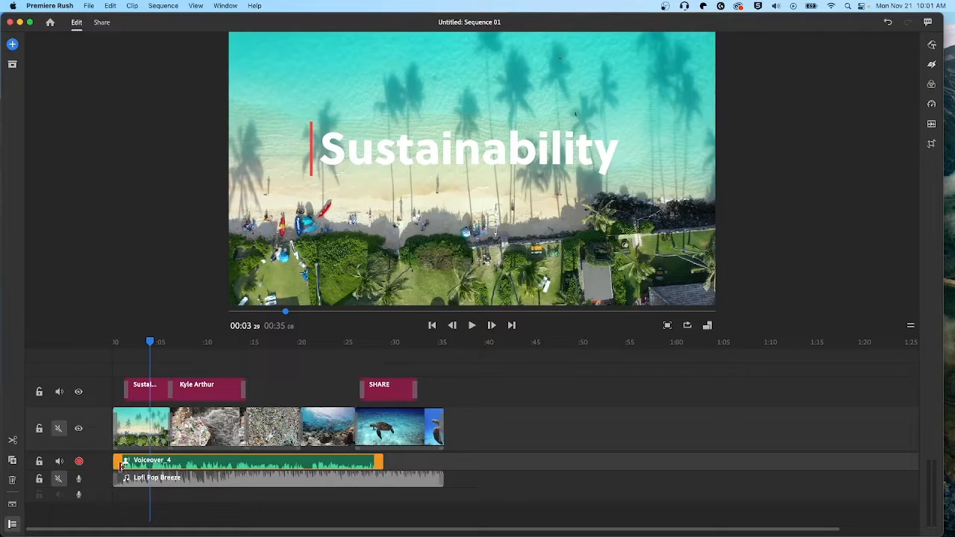
mouse_move(114, 464)
left_mouse_down()
mouse_move(152, 463)
mouse_move(102, 469)
left_mouse_up()
left_click(13, 440)
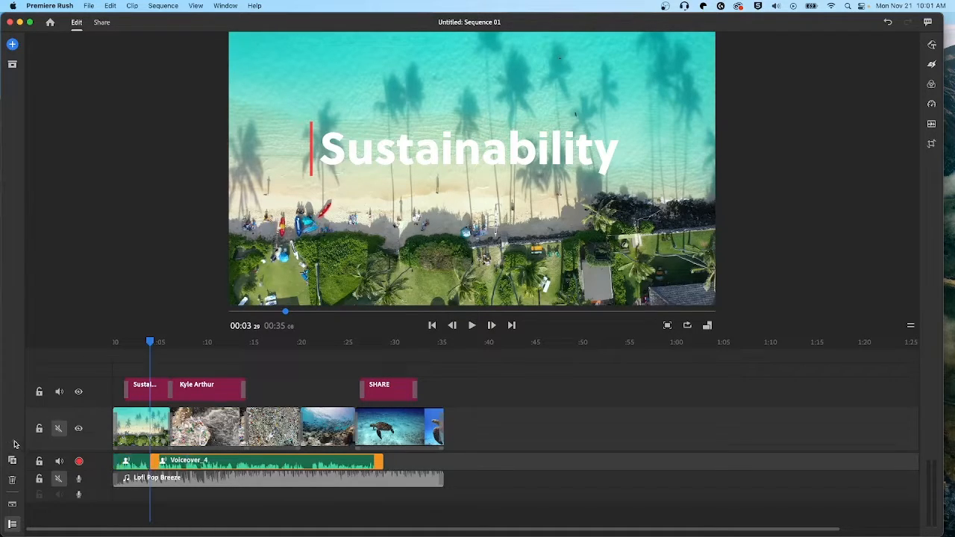
left_click(131, 466)
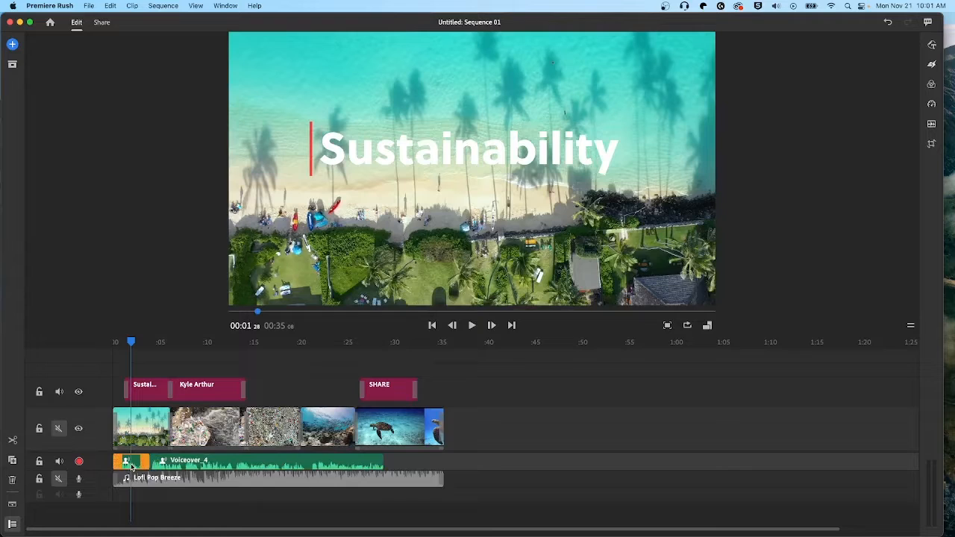
- Delete the voiceover's opening piece and play the sequence from about 00:03 to about 00:07
key("Delete")
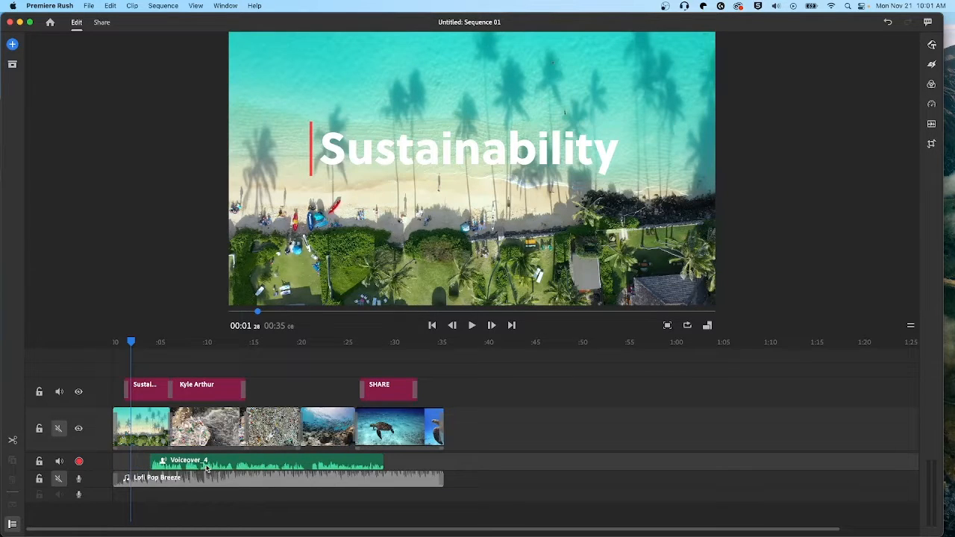
mouse_move(130, 343)
left_mouse_down()
mouse_move(151, 344)
mouse_move(141, 346)
left_mouse_up()
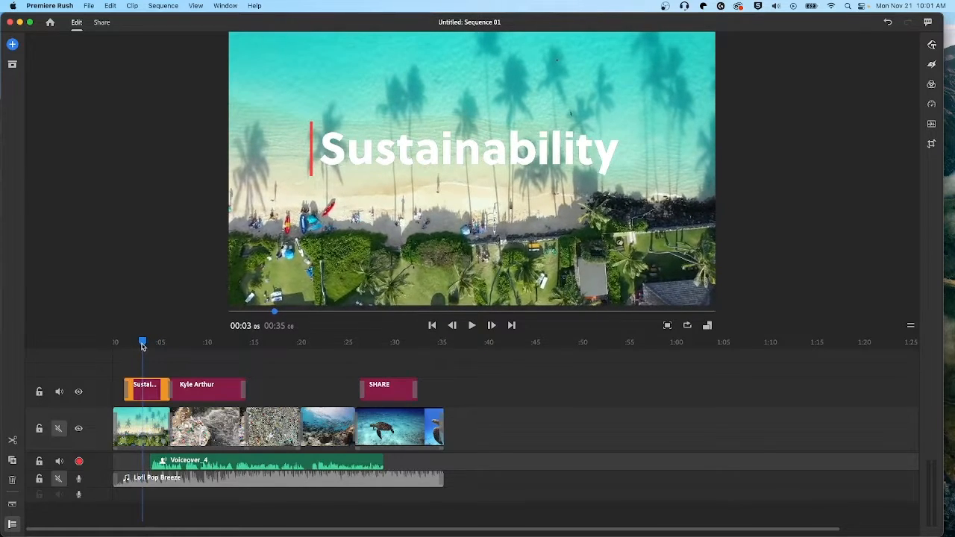
key("space")
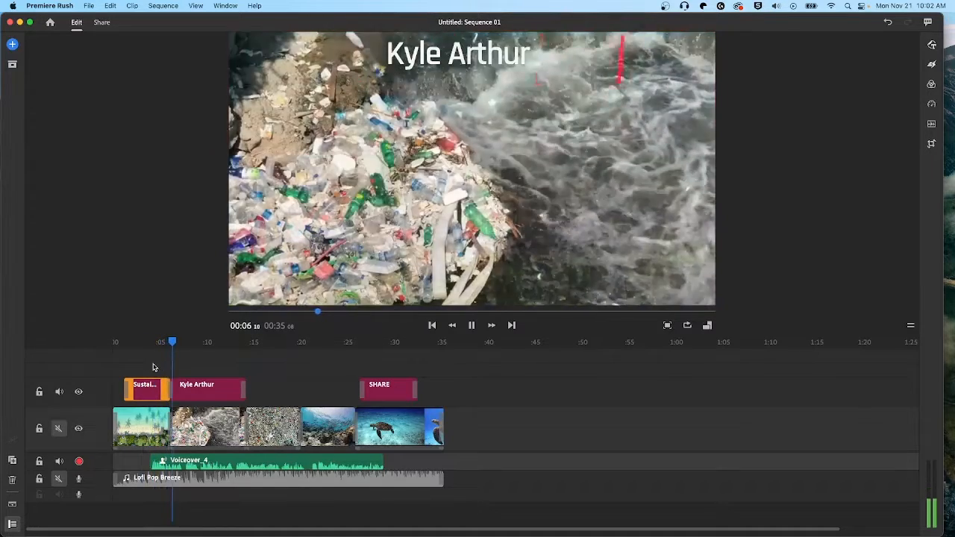
key("space")
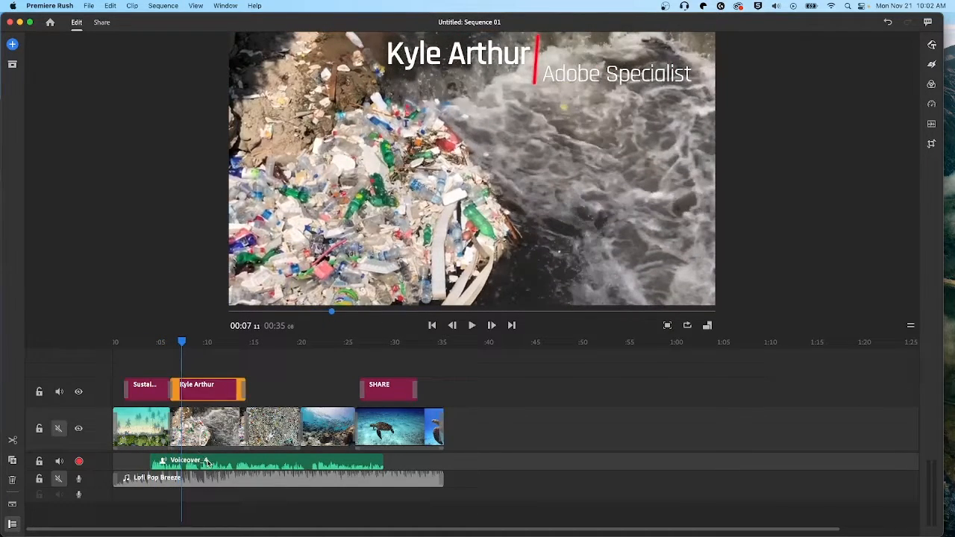
- Turn on Auto volume, Balance sound and Reduce background noise for the voiceover clip and play it back from 00:02 24
left_click(242, 464)
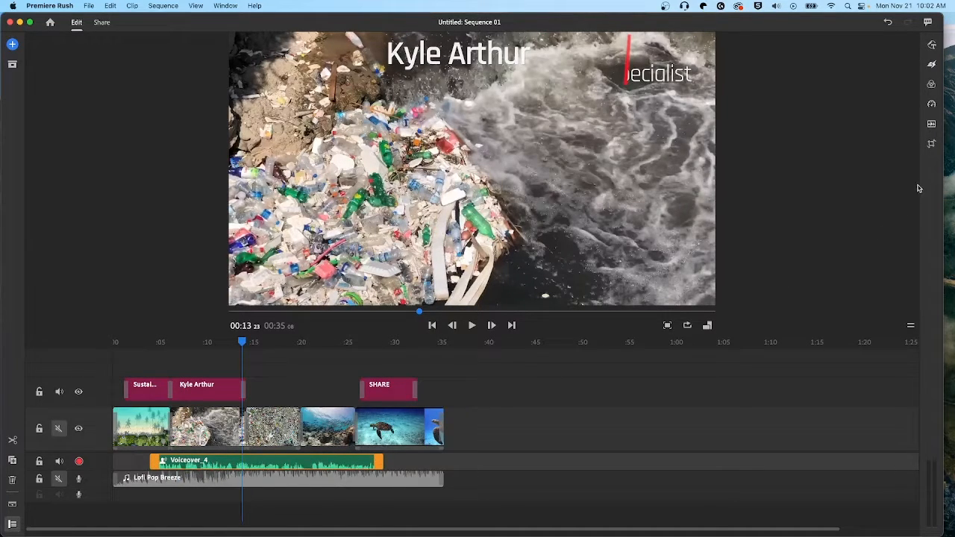
left_click(932, 127)
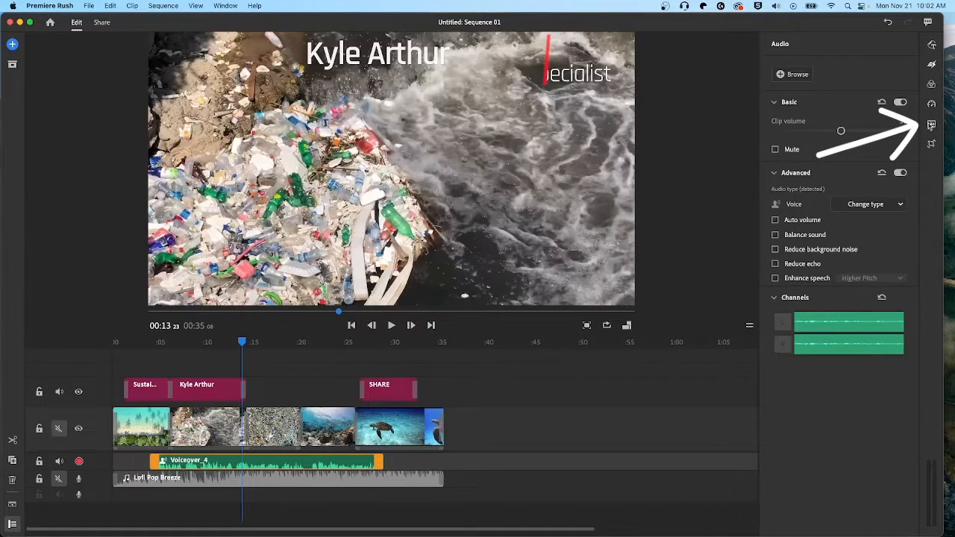
left_click(775, 220)
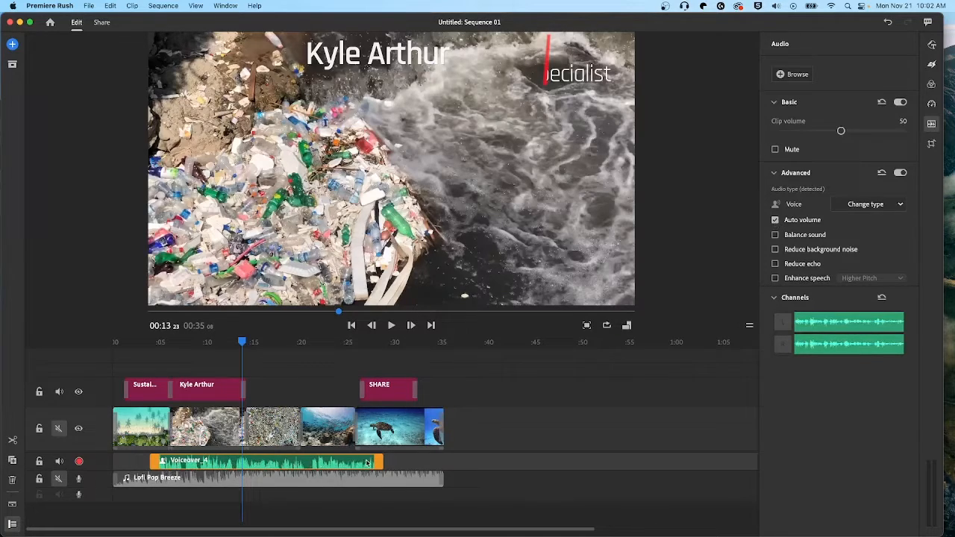
left_click(775, 235)
left_click(776, 249)
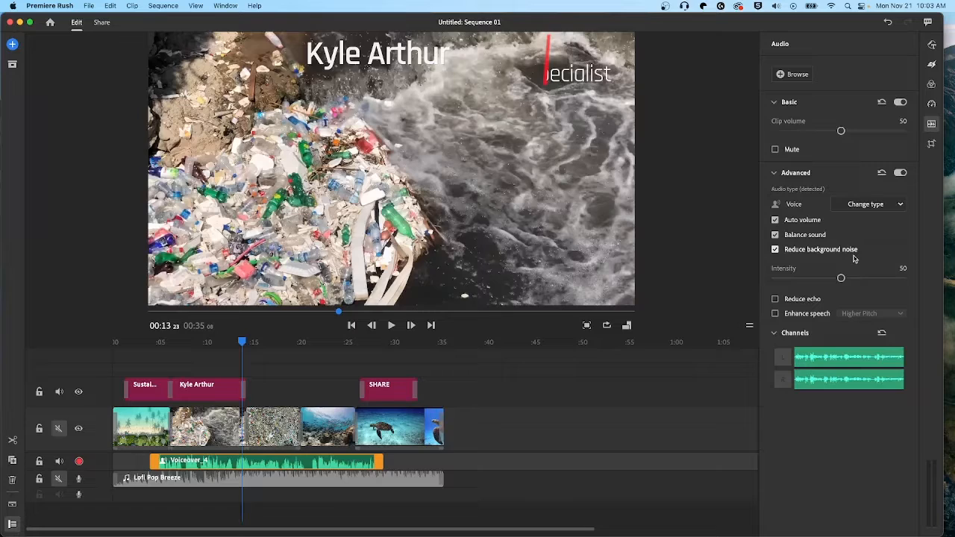
left_click_drag(240, 344, 140, 352)
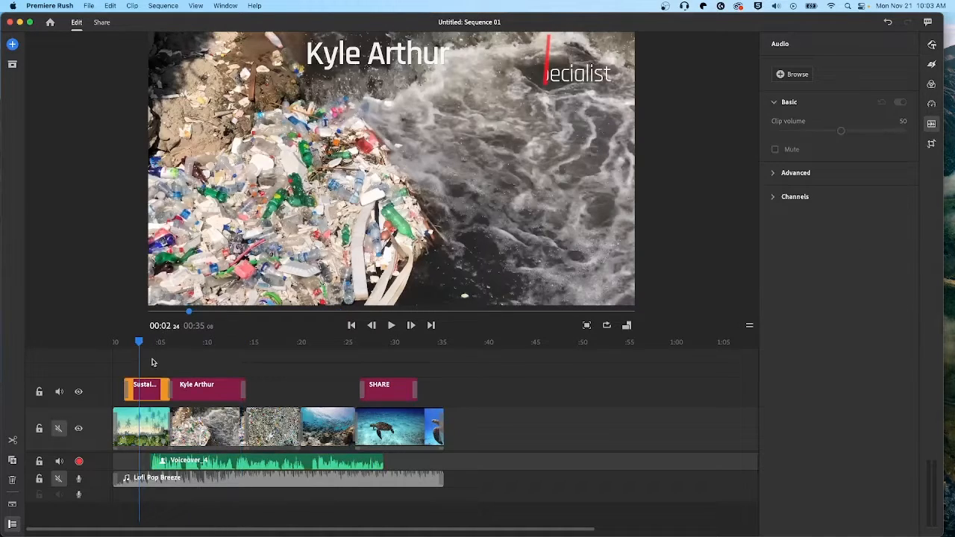
key("space")
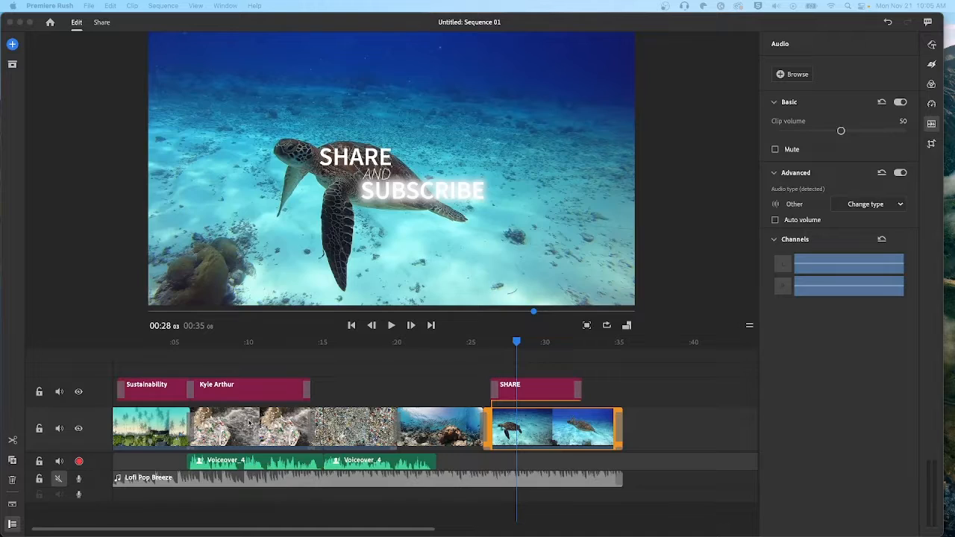
- Silence the original sound of the B-roll clips by muting the main video track
left_click(166, 437)
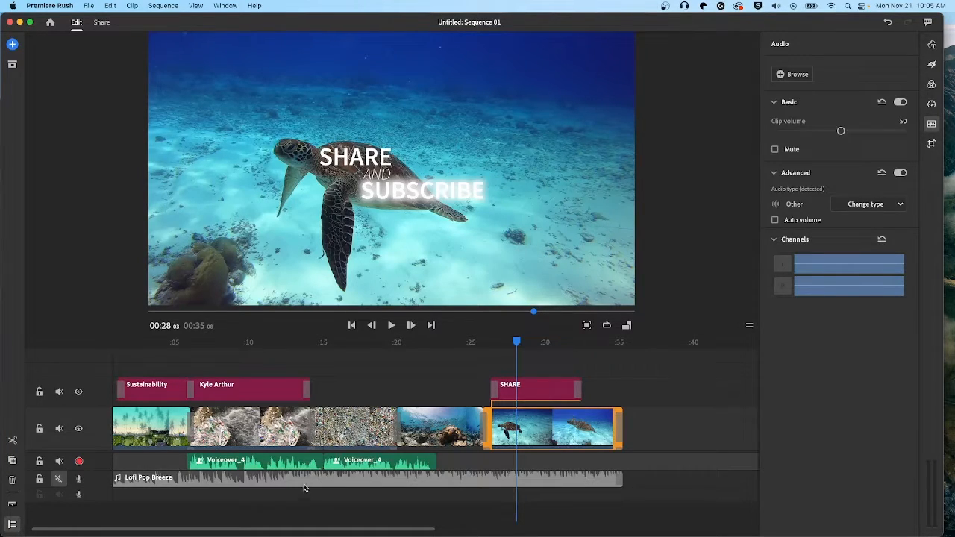
left_click(152, 444)
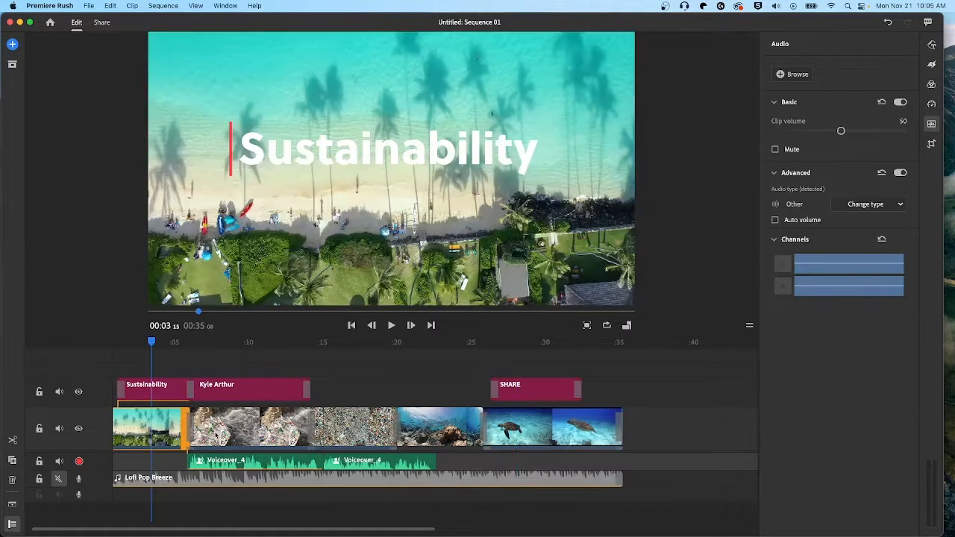
left_click(215, 434)
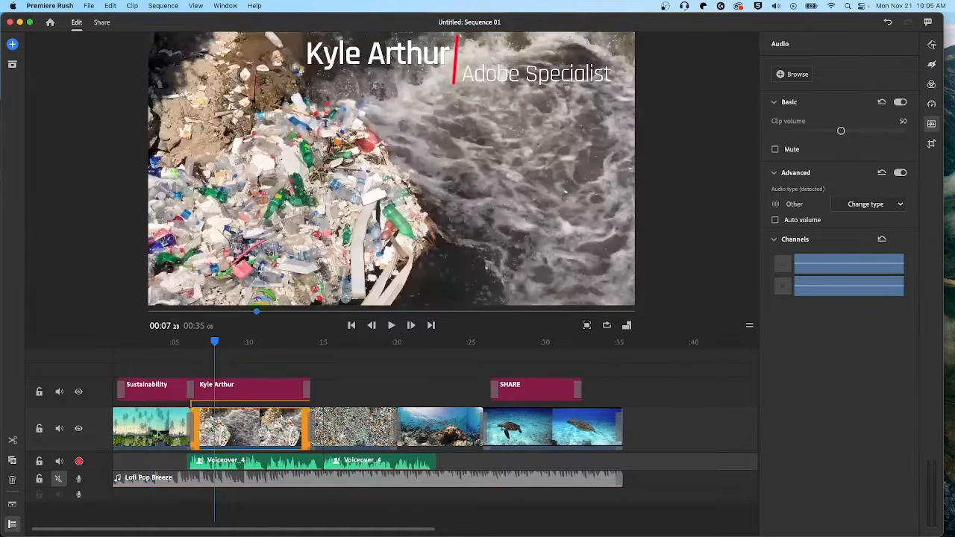
left_click(59, 430)
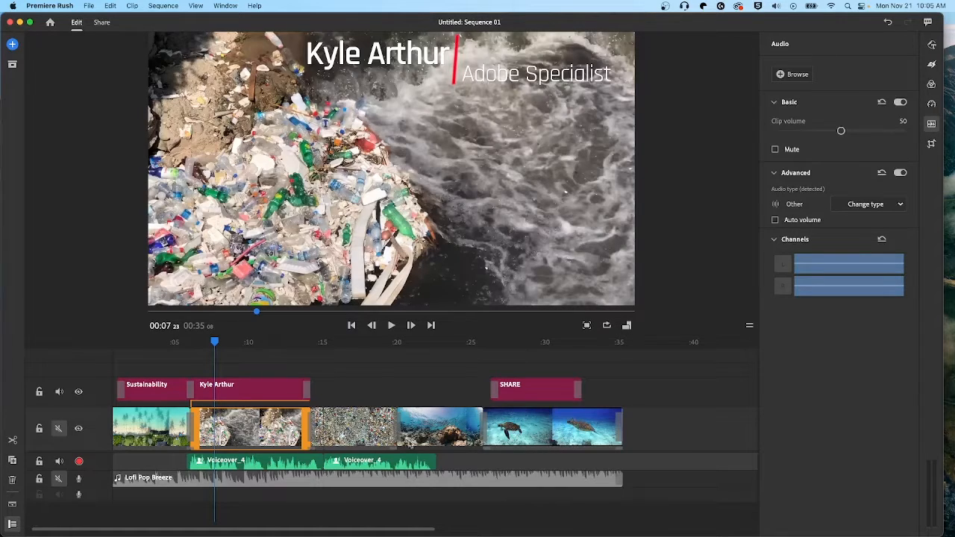
- Separate the audio from the second B-roll clip and delete the B-roll_2_Plastic audio clip
left_click(180, 428)
left_click(256, 432)
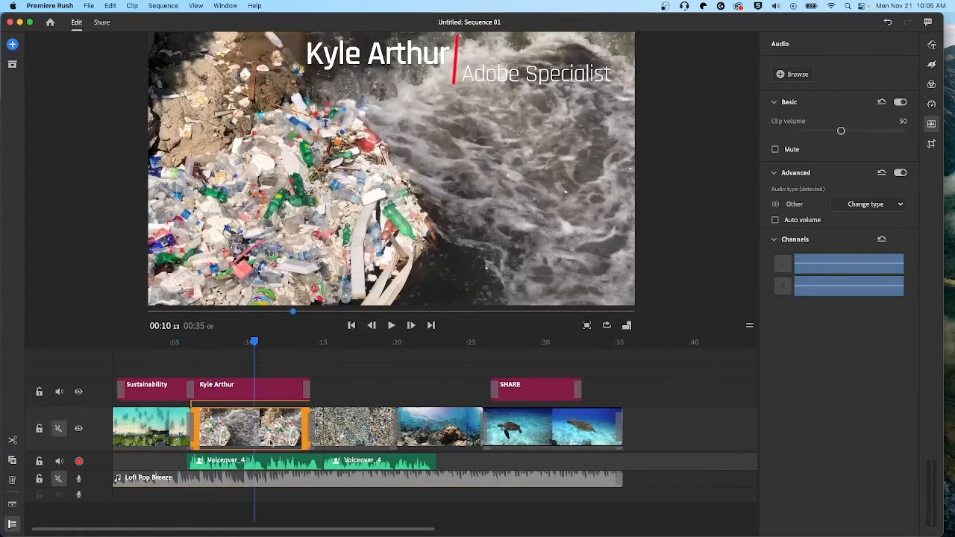
right_click(281, 432)
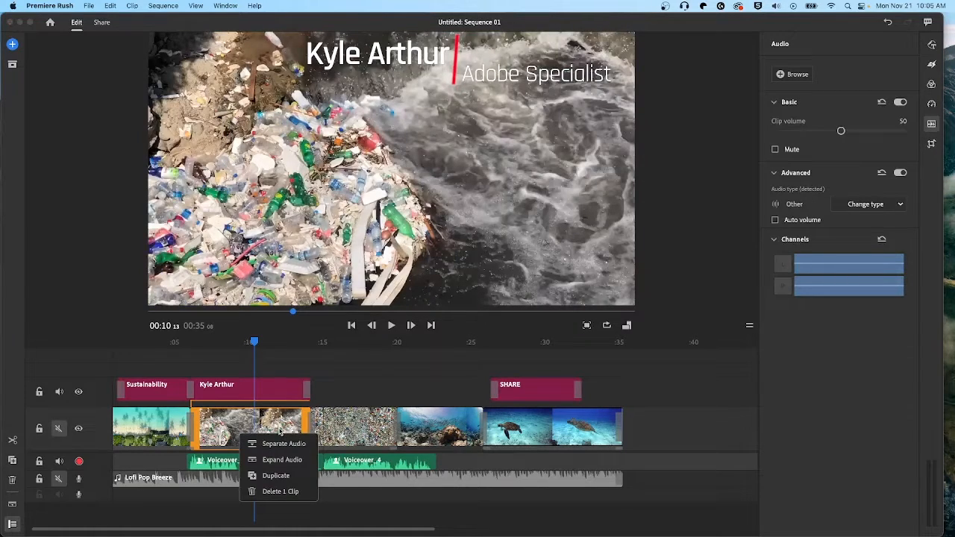
left_click(282, 444)
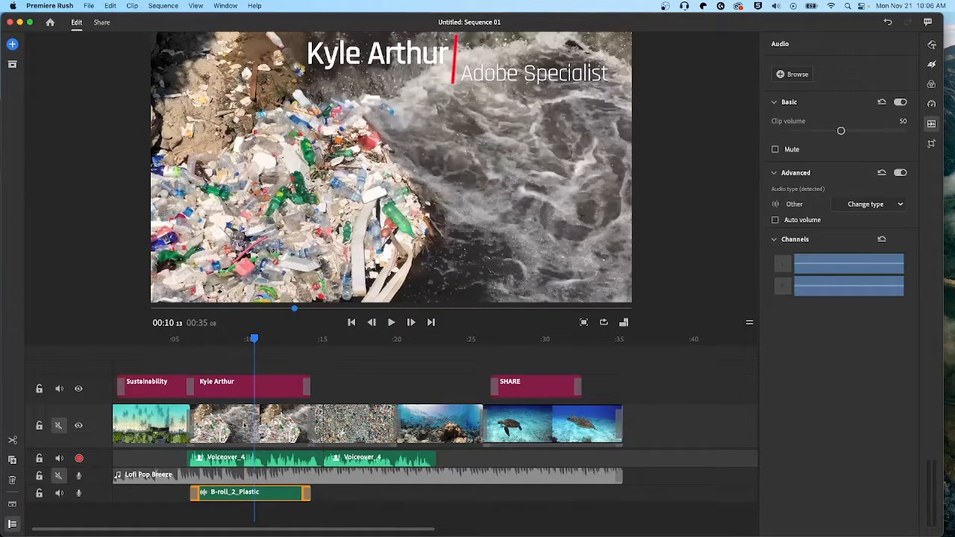
left_click(272, 498)
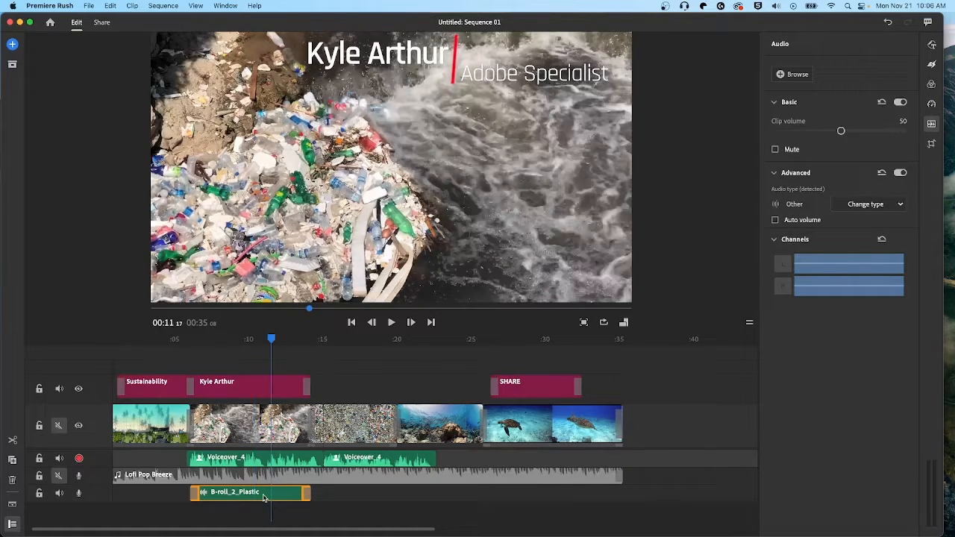
key("Delete")
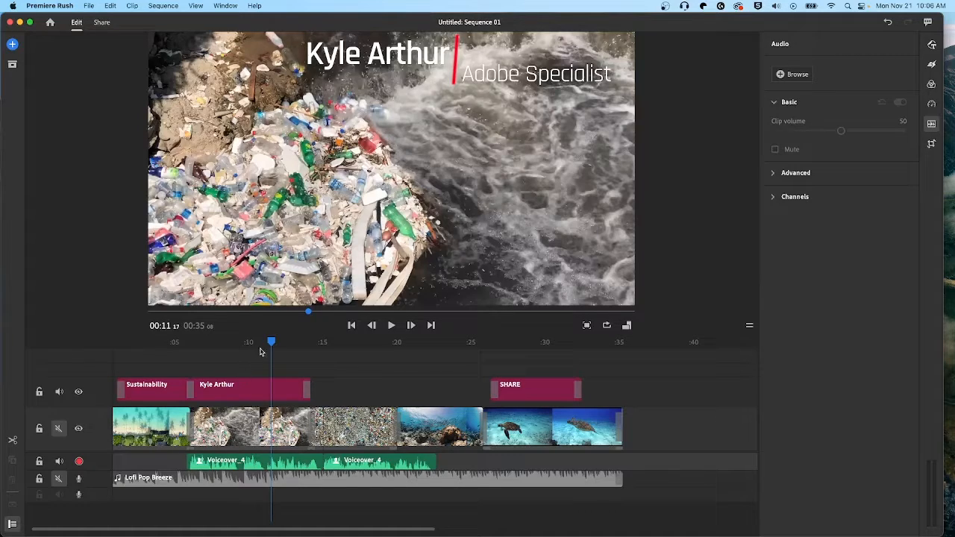
- Unmute the music track and select its Lofi Pop Breeze clip, with the playhead at 00:02 29
left_click(59, 479)
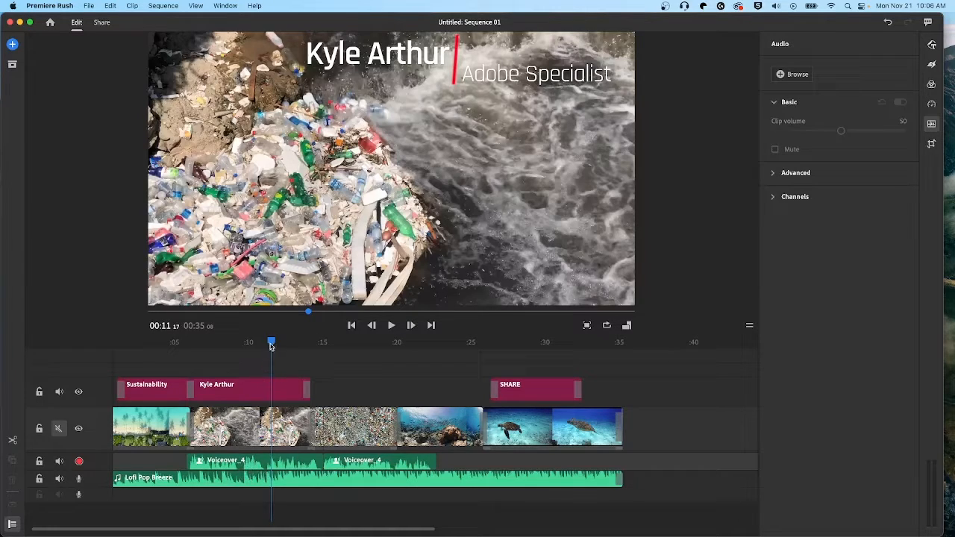
left_click_drag(272, 344, 177, 344)
left_click(179, 386)
left_click(200, 480)
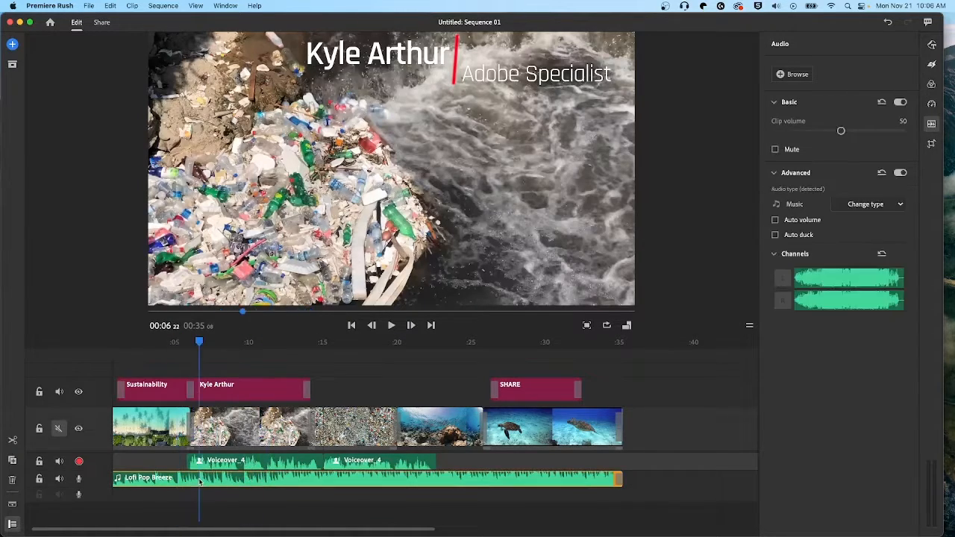
left_click_drag(199, 342, 143, 341)
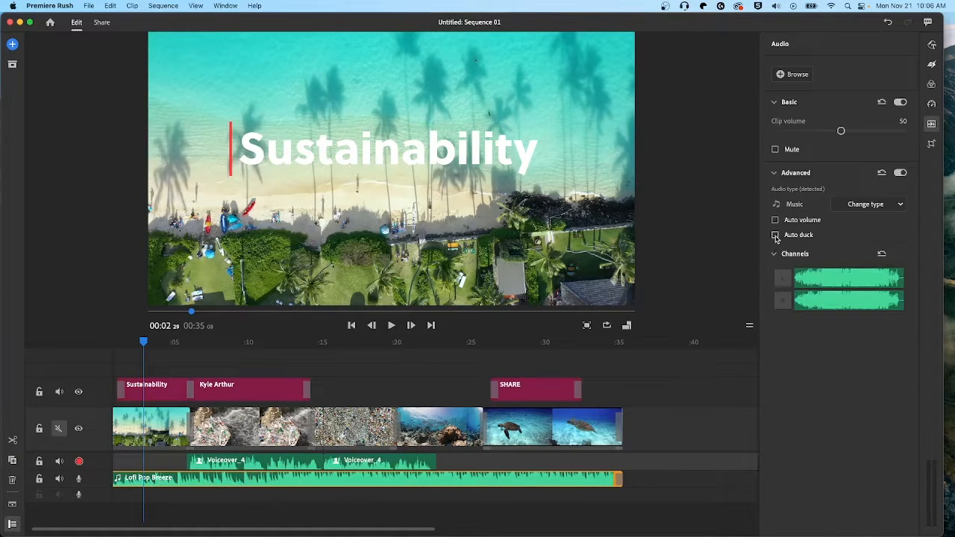
- Turn on Auto duck for the music clip and set Reduce by to 92
left_click(931, 122)
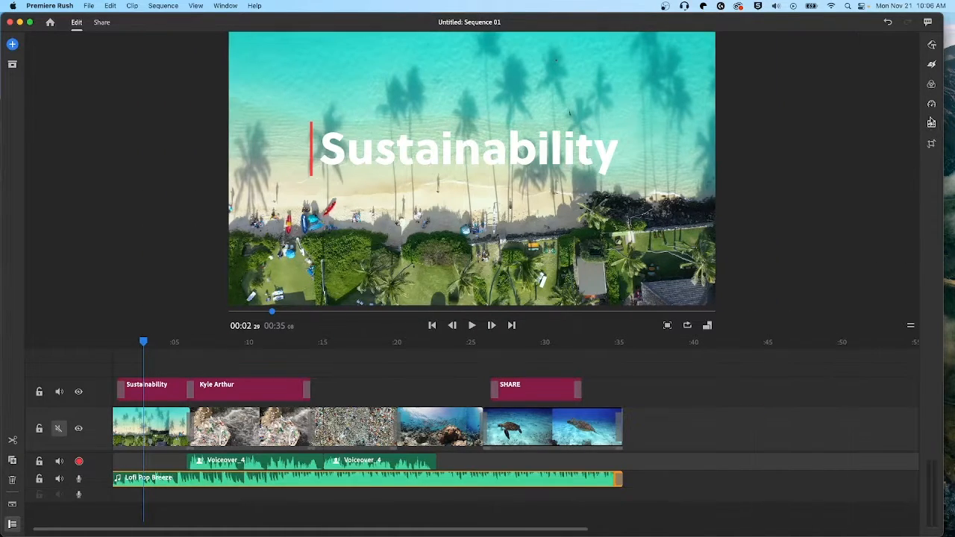
left_click(932, 125)
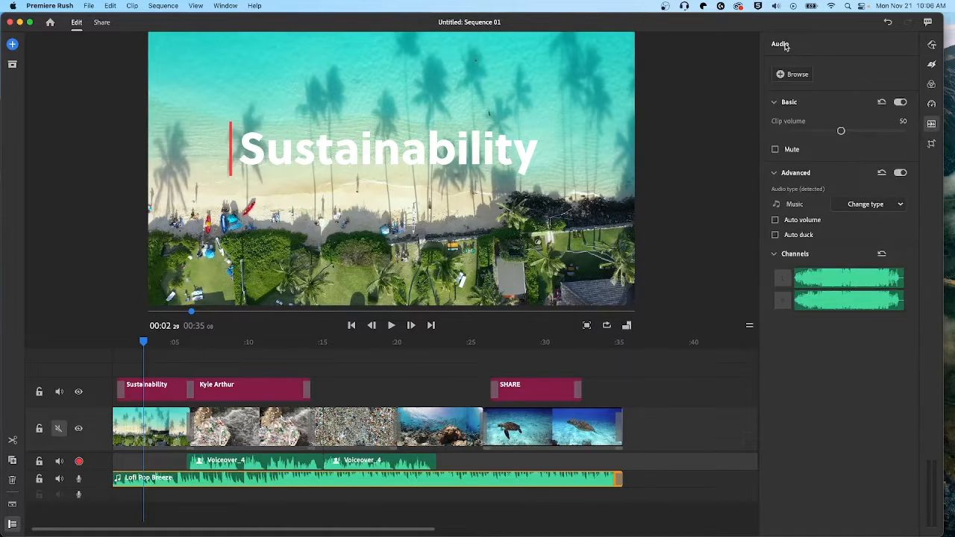
left_click(775, 236)
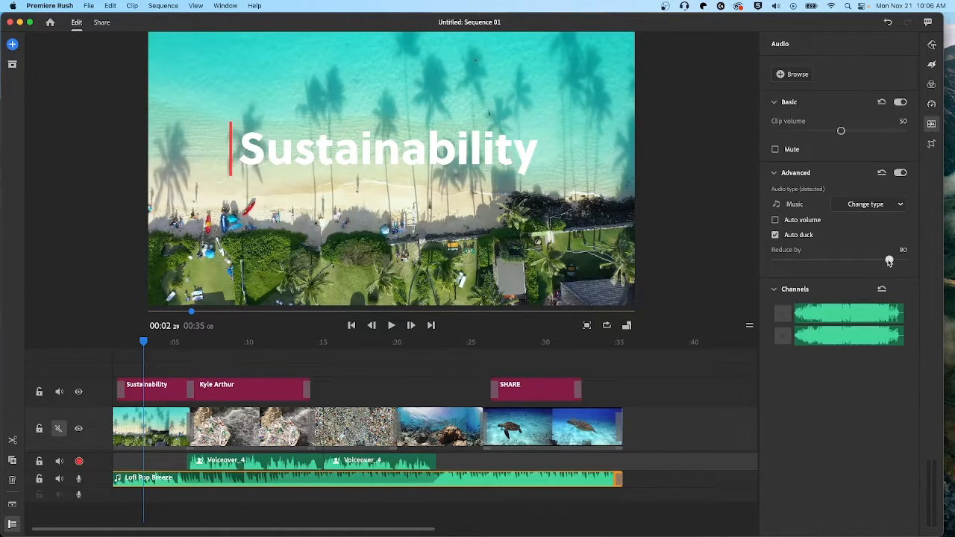
left_click_drag(889, 261, 892, 262)
- Play back the music and voiceover mix from 00:01 10 to about 00:14
left_click_drag(144, 346, 118, 345)
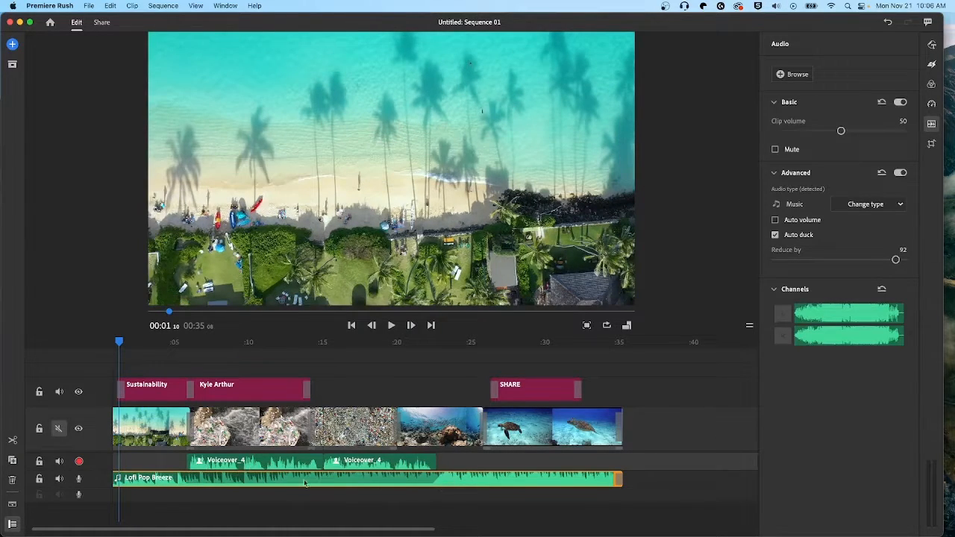
key("space")
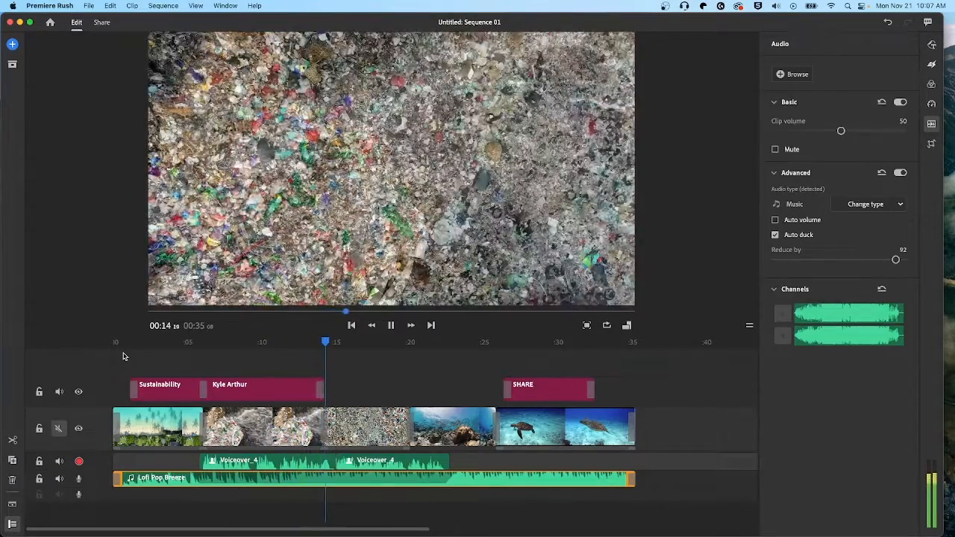
key("space")
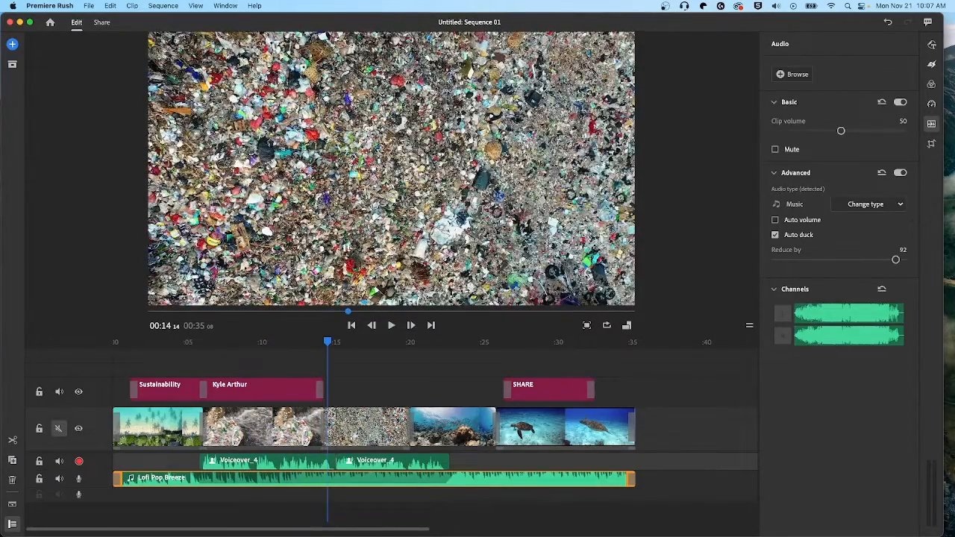